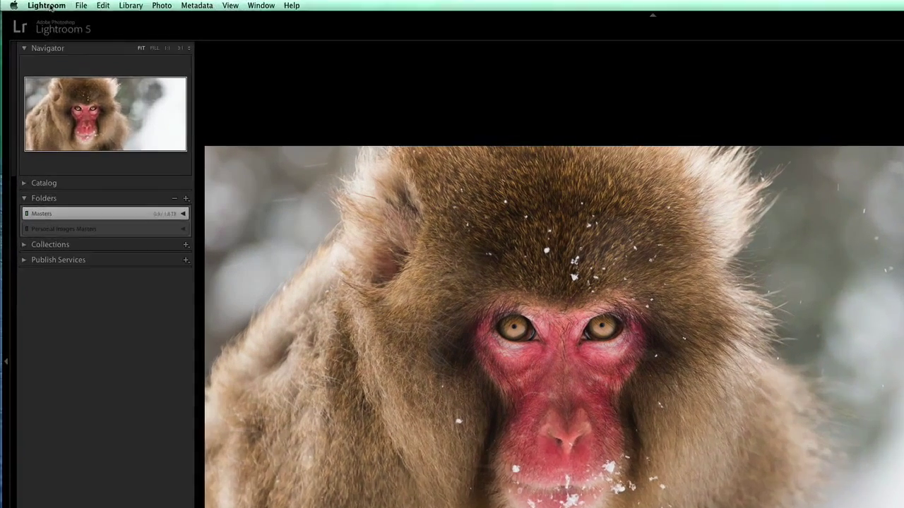
# Step: Open the Watermark Editor and enlarge its window so the photo preview is bigger
pyautogui.click(33, 4)
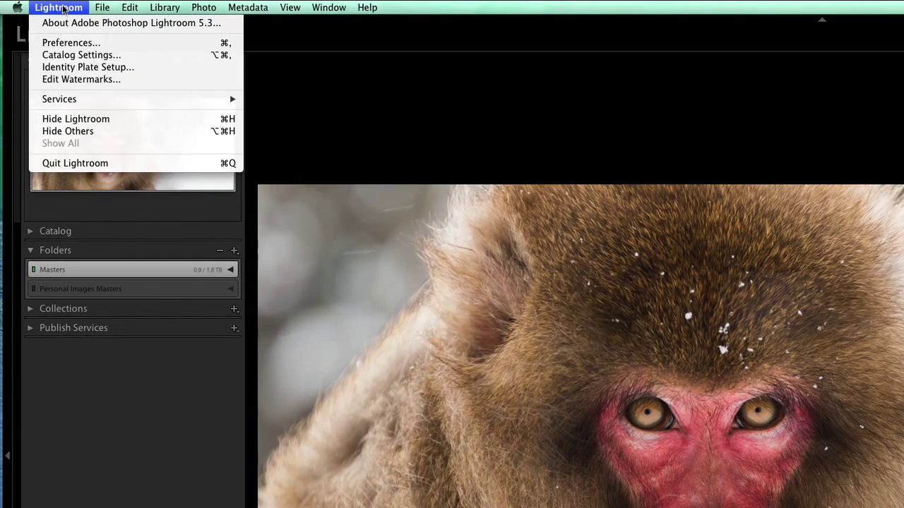
pyautogui.click(82, 79)
pyautogui.moveTo(673, 40); pyautogui.dragTo(697, 40)
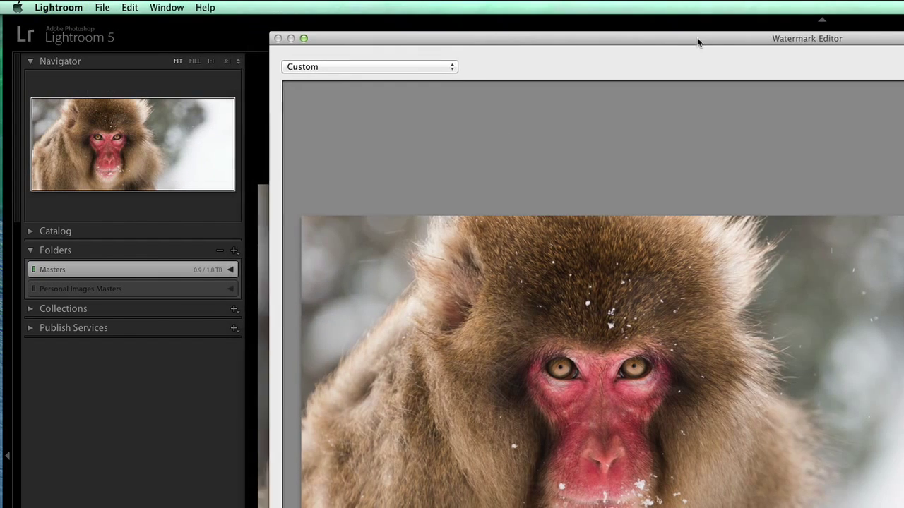
pyautogui.moveTo(392, 34); pyautogui.dragTo(380, 33)
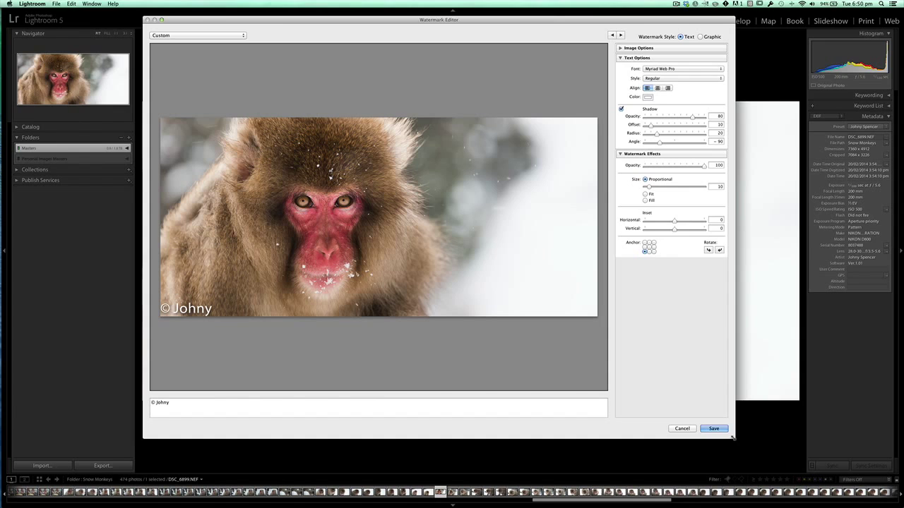
pyautogui.moveTo(732, 438); pyautogui.dragTo(520, 277)
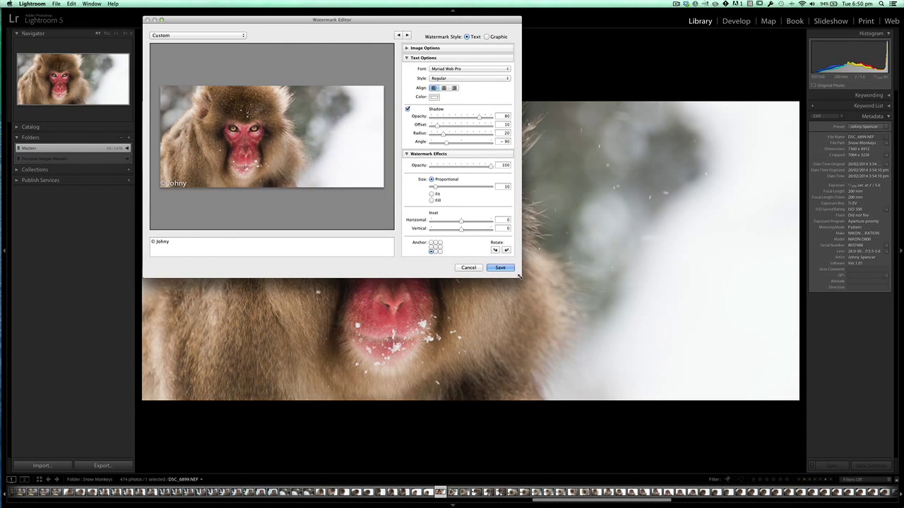
pyautogui.moveTo(520, 277); pyautogui.dragTo(797, 468)
pyautogui.moveTo(568, 20); pyautogui.dragTo(563, 19)
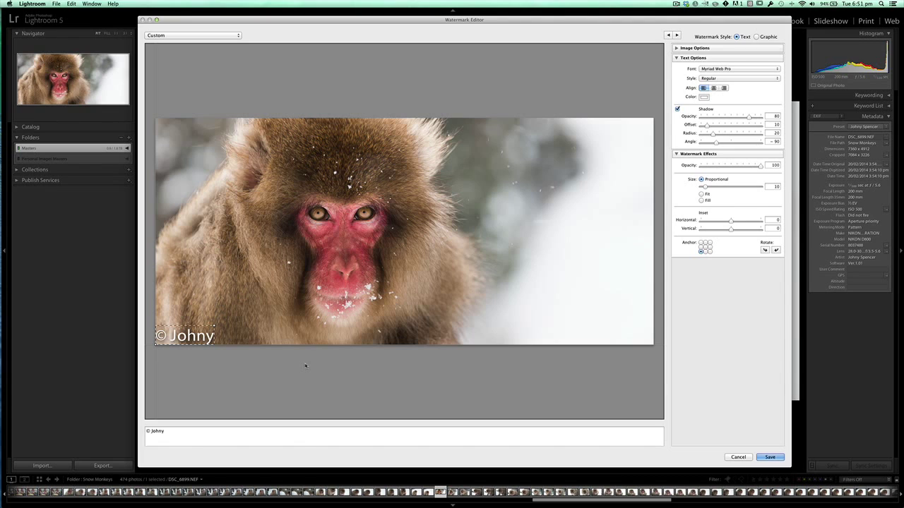
# Step: Add the photographer's surname after the first name in the copyright watermark text
pyautogui.click(183, 432)
pyautogui.click(184, 433)
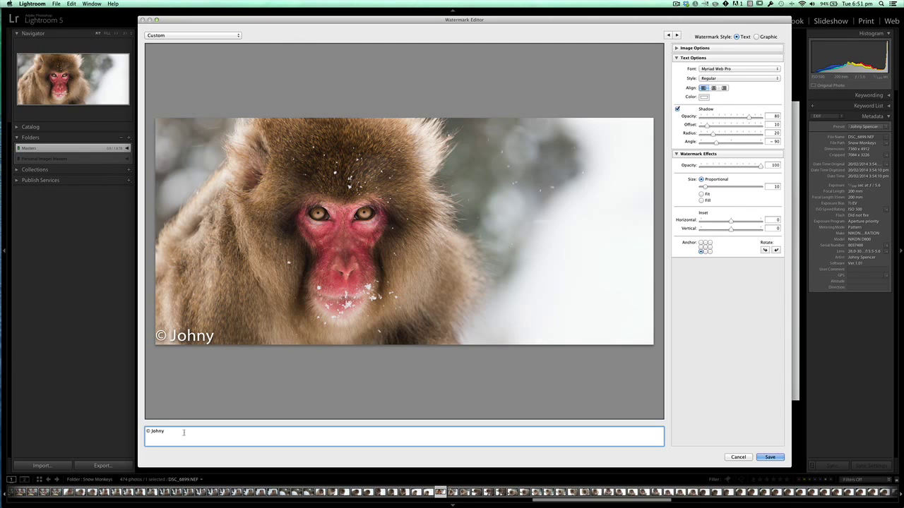
pyautogui.write('Spencer')
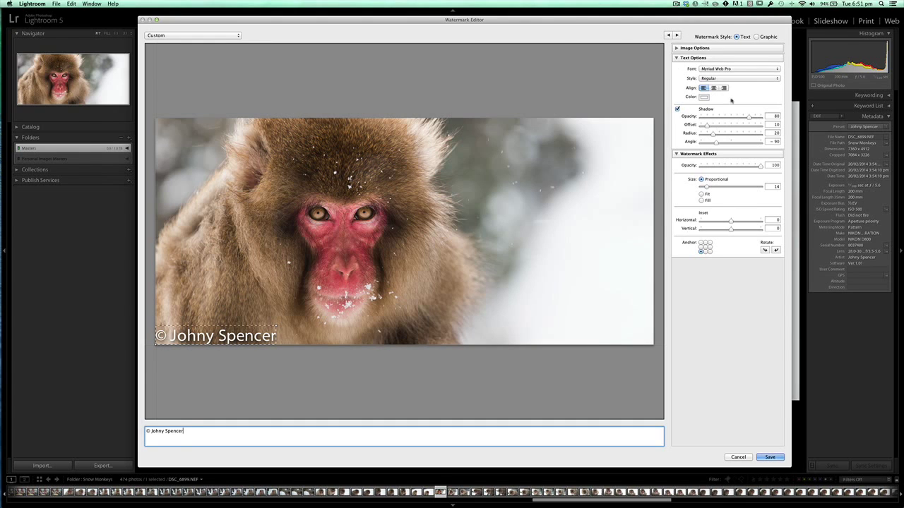
# Step: Set the watermark text's font to Helvetica and its style to Light
pyautogui.click(765, 69)
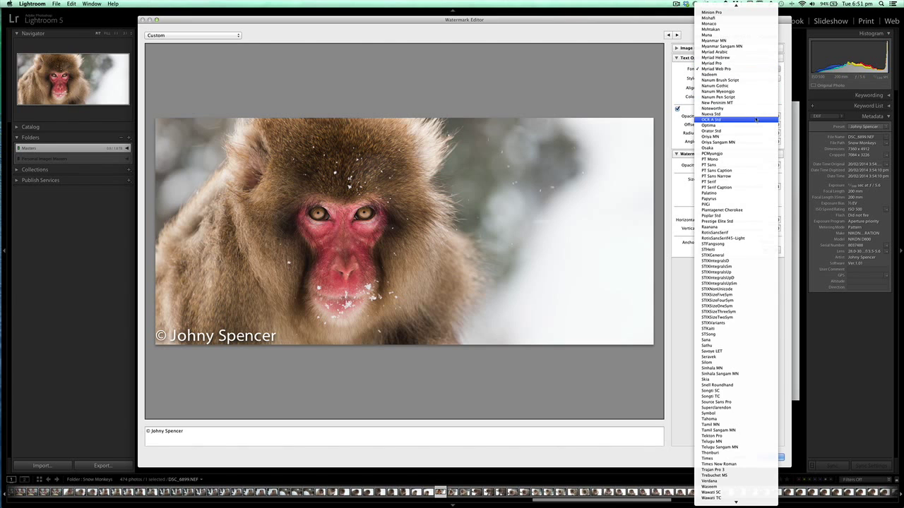
pyautogui.scroll(10, 756, 120)
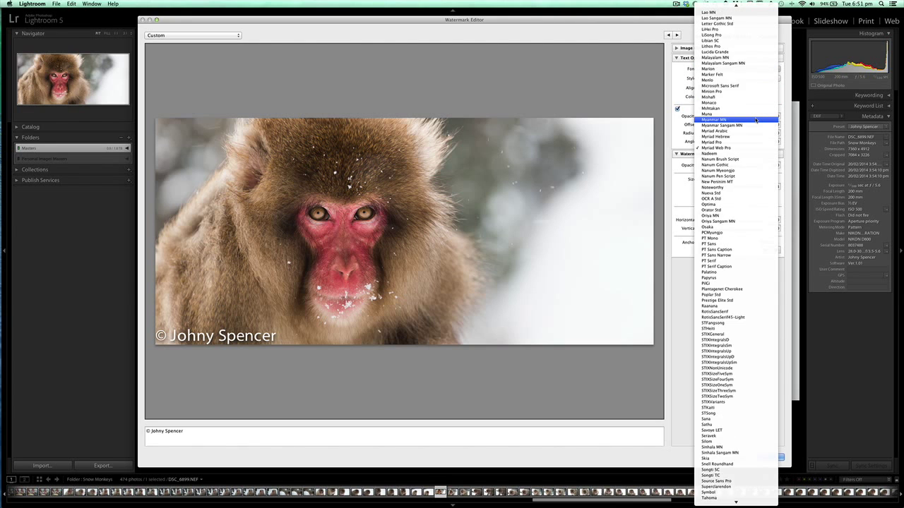
pyautogui.scroll(9, 756, 120)
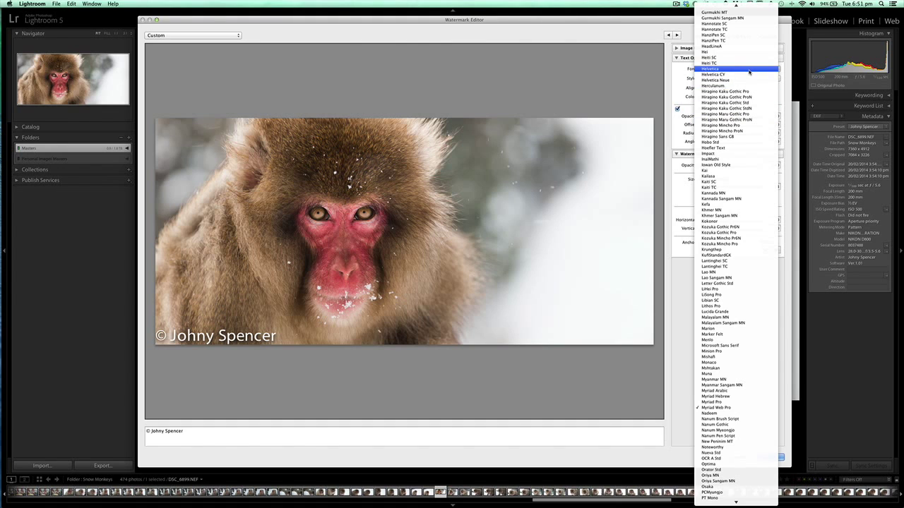
pyautogui.click(748, 69)
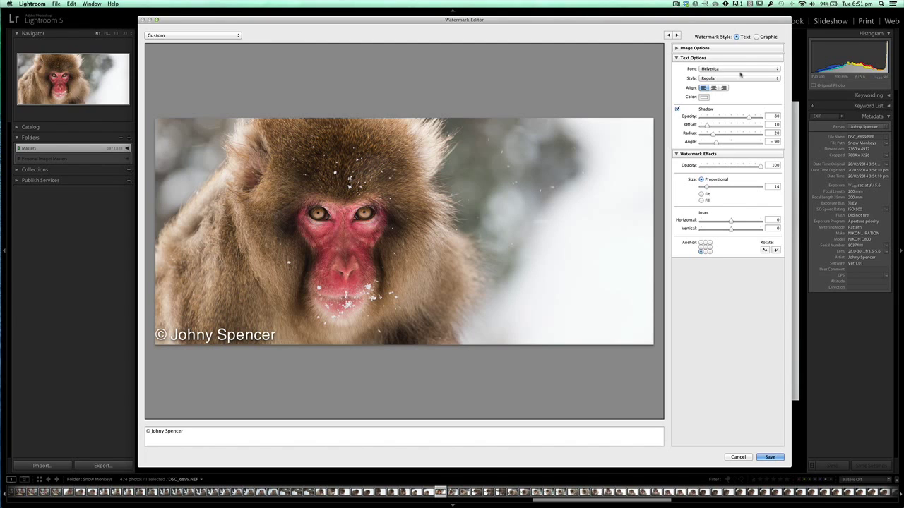
pyautogui.click(740, 79)
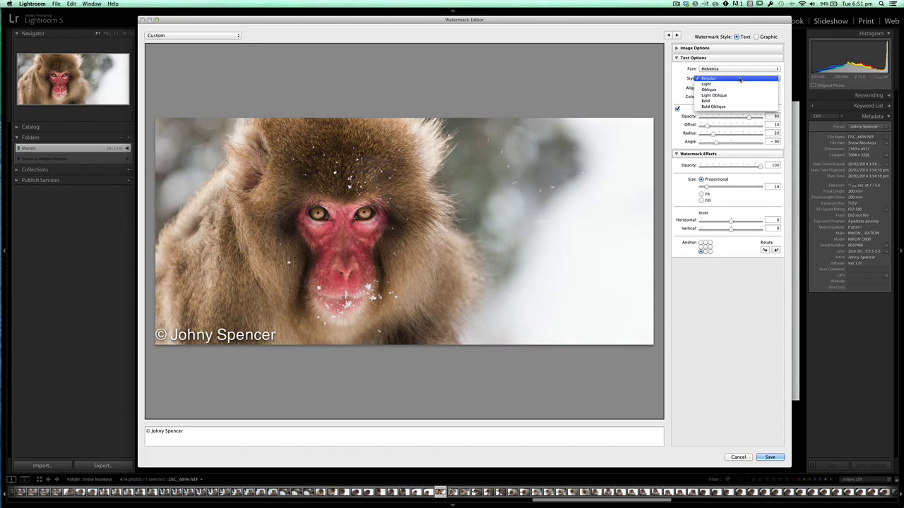
pyautogui.click(737, 84)
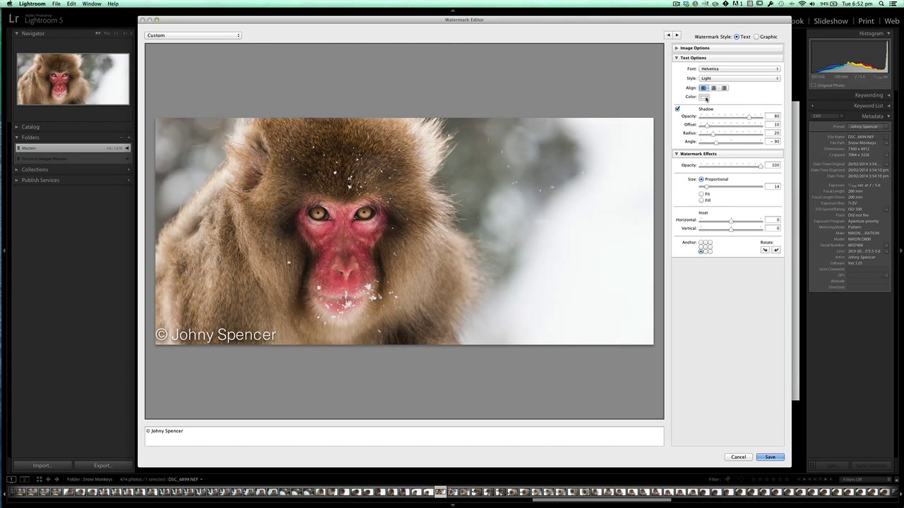
# Step: Change the watermark text colour to black and close the colour picker
pyautogui.click(705, 98)
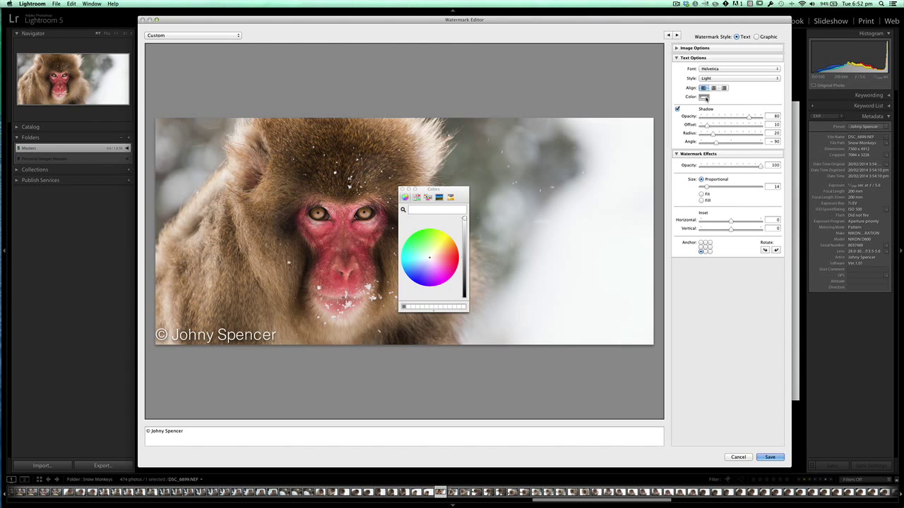
pyautogui.moveTo(464, 220); pyautogui.dragTo(464, 307)
pyautogui.click(401, 189)
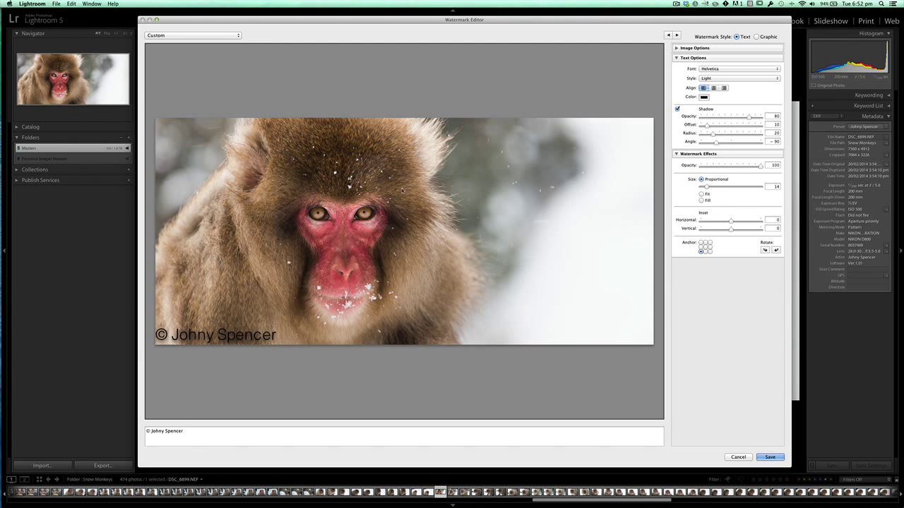
# Step: Compare the watermark text with and without its shadow, and leave the shadow turned off
pyautogui.click(678, 109)
pyautogui.click(678, 108)
pyautogui.click(678, 109)
pyautogui.click(678, 109)
pyautogui.click(678, 110)
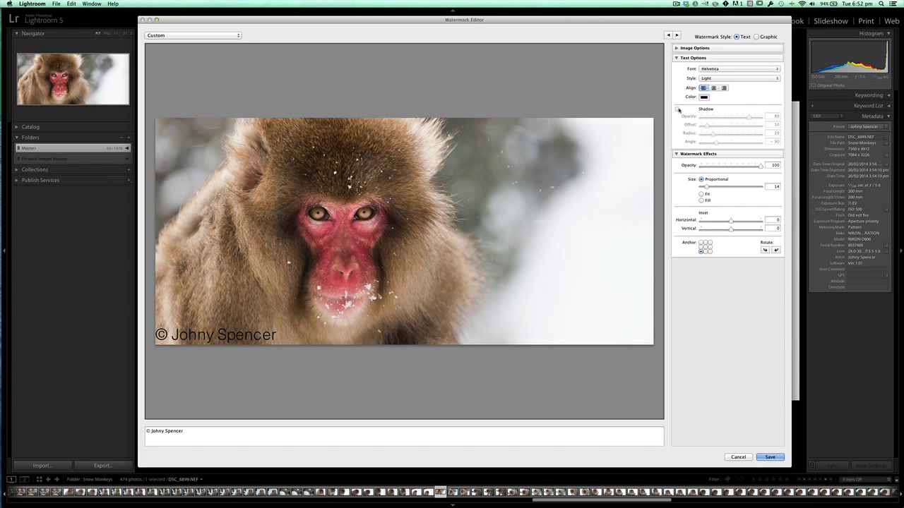
pyautogui.click(677, 109)
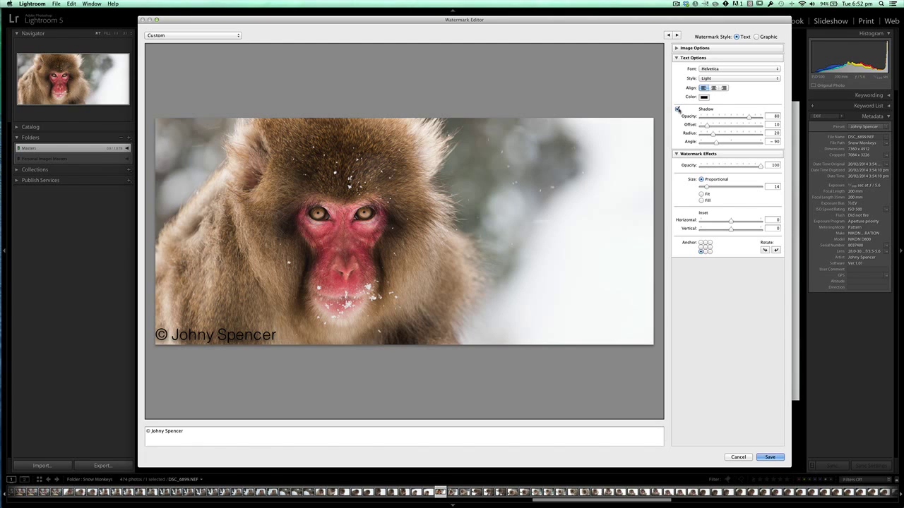
pyautogui.click(677, 108)
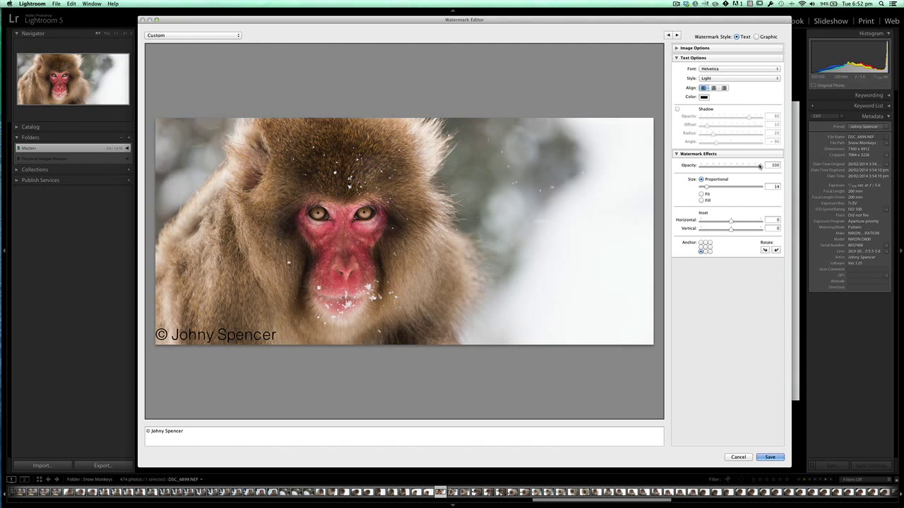
# Step: Set the text watermark's opacity to 60, proportional size to 12 and horizontal inset to 1
pyautogui.moveTo(760, 166); pyautogui.dragTo(735, 166)
pyautogui.moveTo(708, 187); pyautogui.dragTo(706, 187)
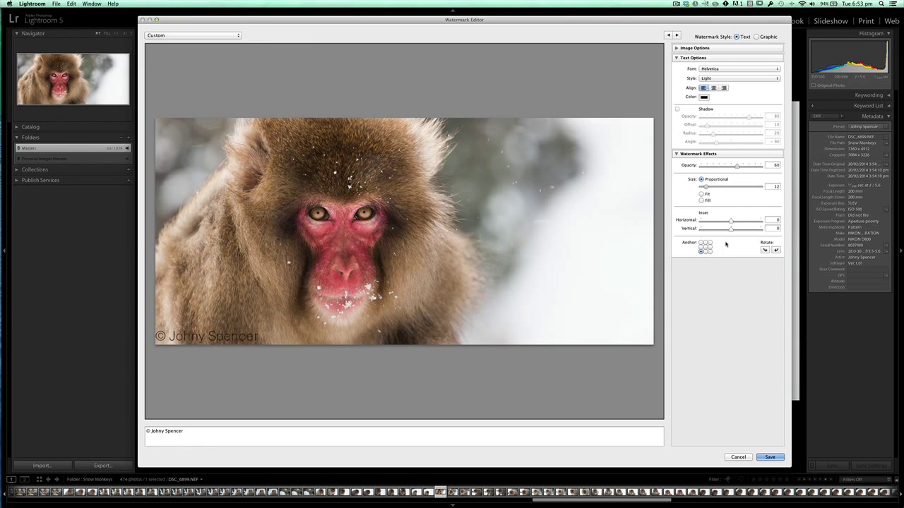
pyautogui.moveTo(731, 221); pyautogui.dragTo(733, 221)
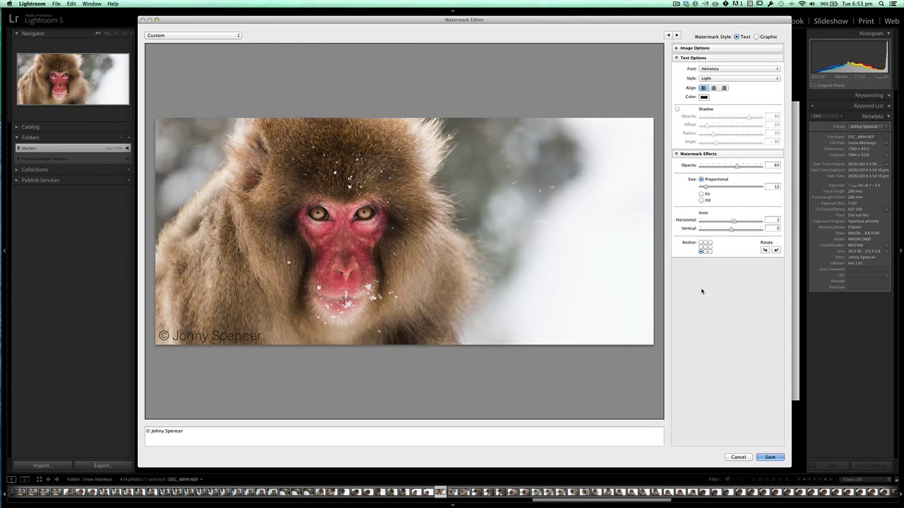
# Step: Try anchoring the watermark in the photo's upper corners, then anchor it in the photo's bottom-right corner
pyautogui.click(700, 242)
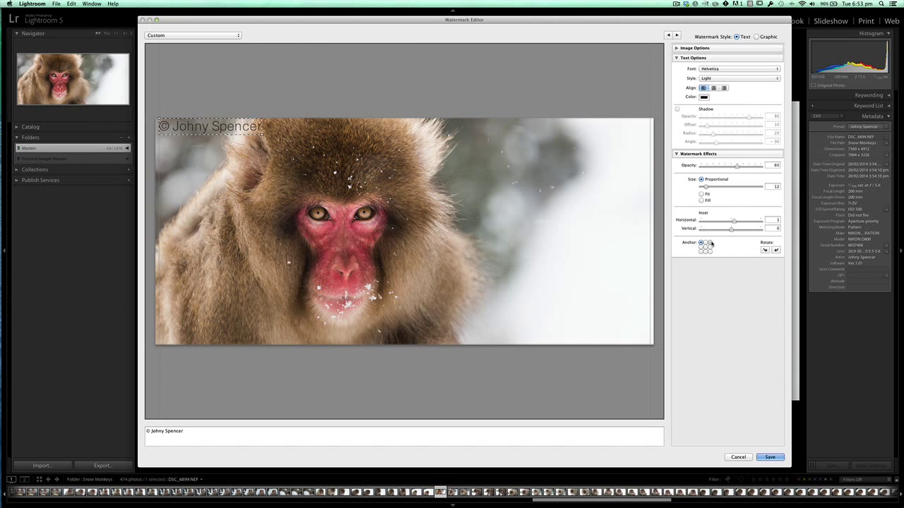
pyautogui.click(709, 242)
pyautogui.click(710, 251)
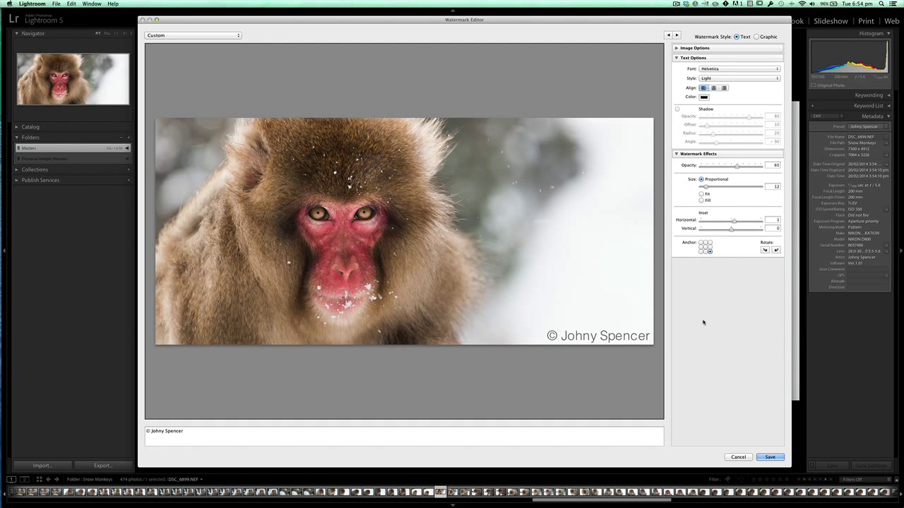
# Step: Save the watermark as a new preset named with the photographer's full name followed by "Text"
pyautogui.click(768, 457)
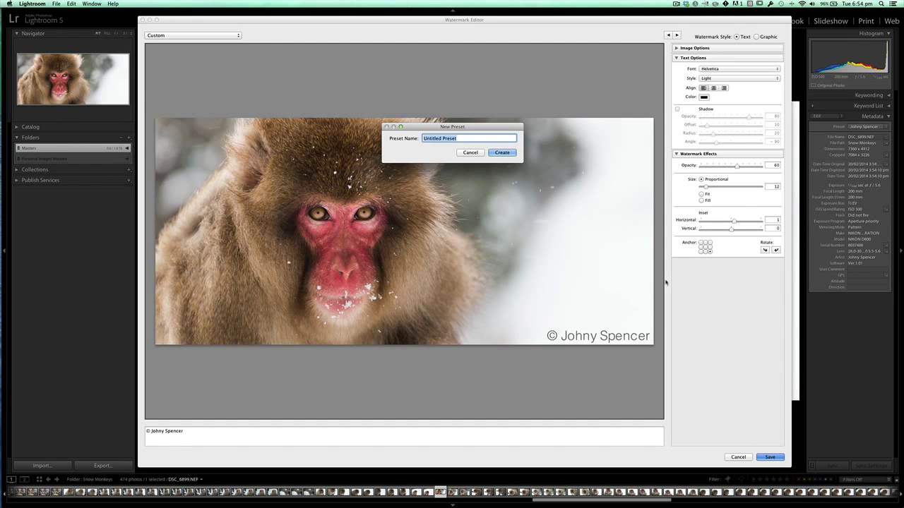
pyautogui.write('Johny Spencer Text')
pyautogui.click(507, 153)
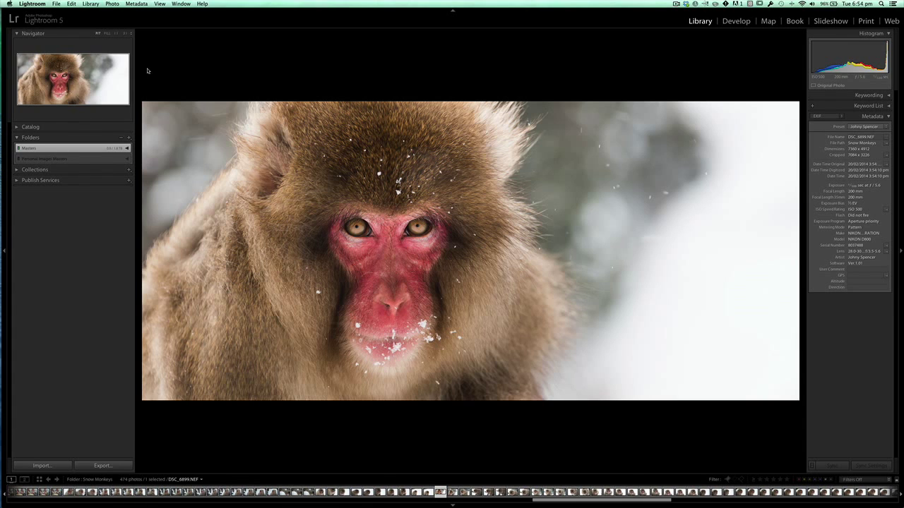
# Step: Reopen the Watermark Editor and load watermarkwhite.png from the Desktop as a graphic watermark
pyautogui.click(56, 4)
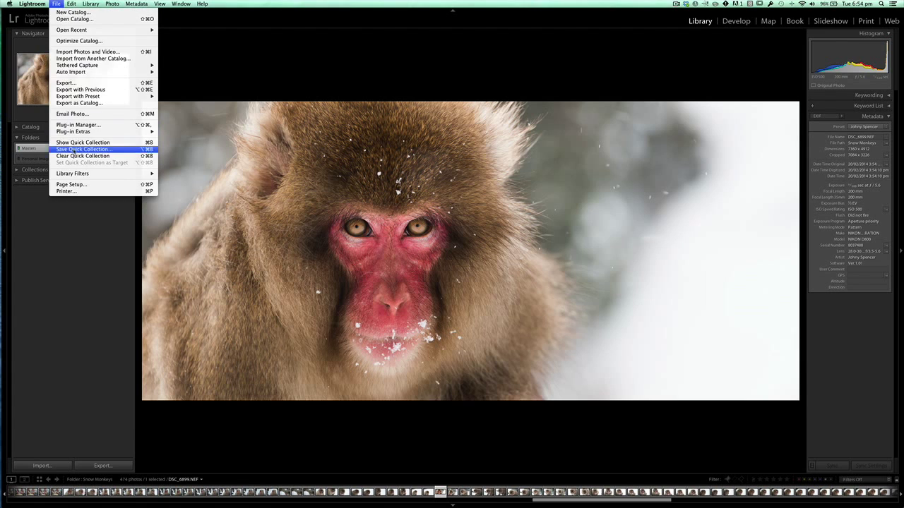
pyautogui.moveTo(10, 3)
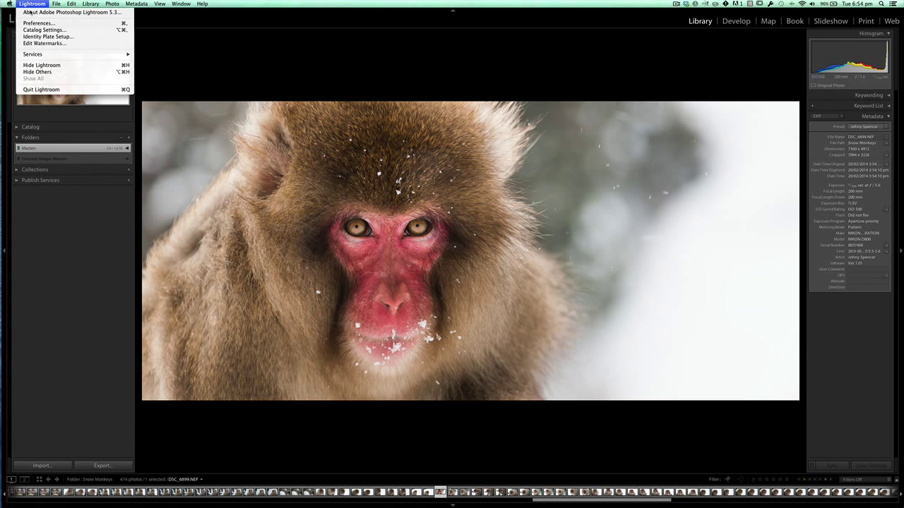
pyautogui.click(38, 44)
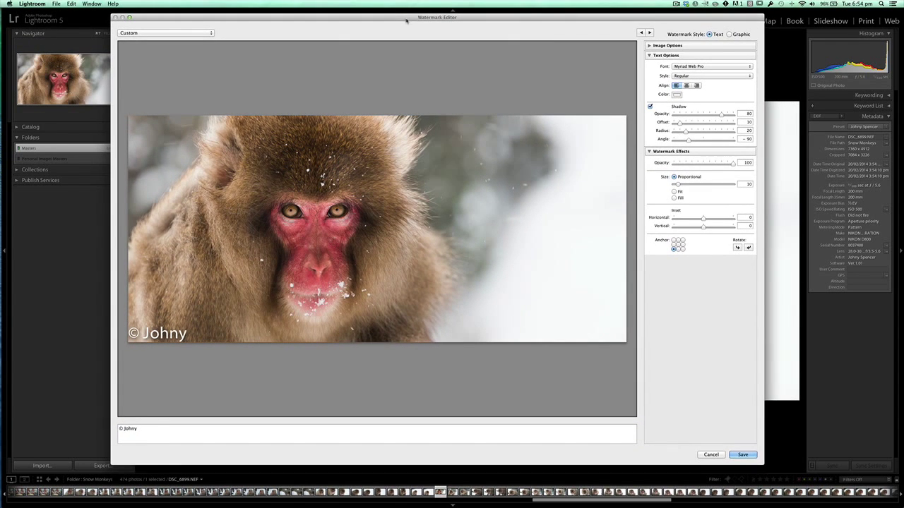
pyautogui.click(730, 34)
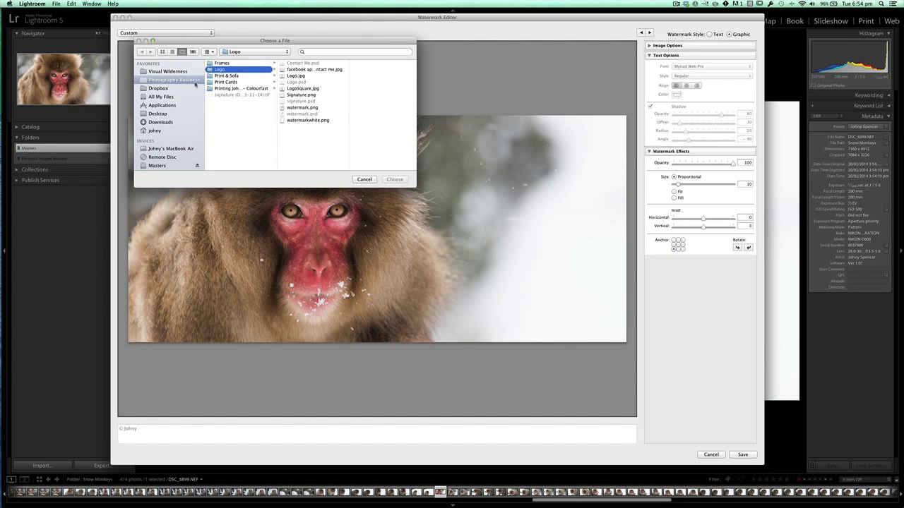
pyautogui.click(162, 113)
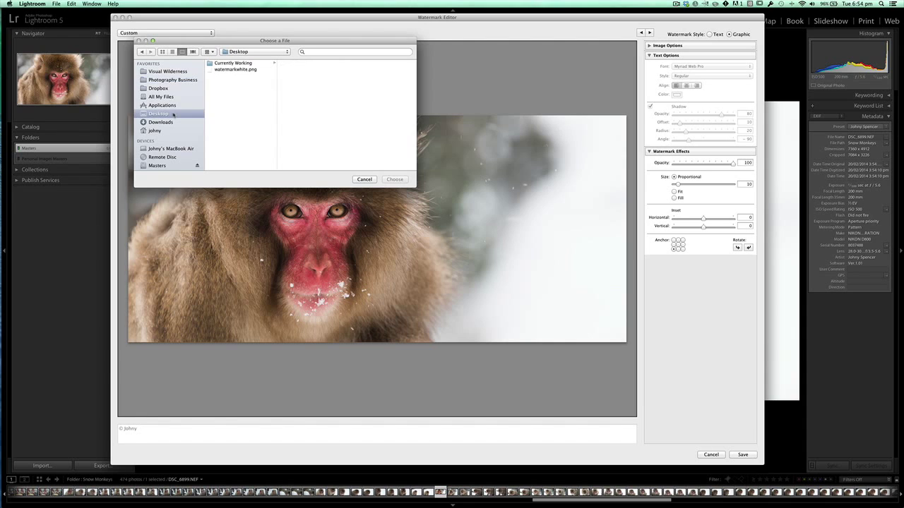
pyautogui.click(239, 71)
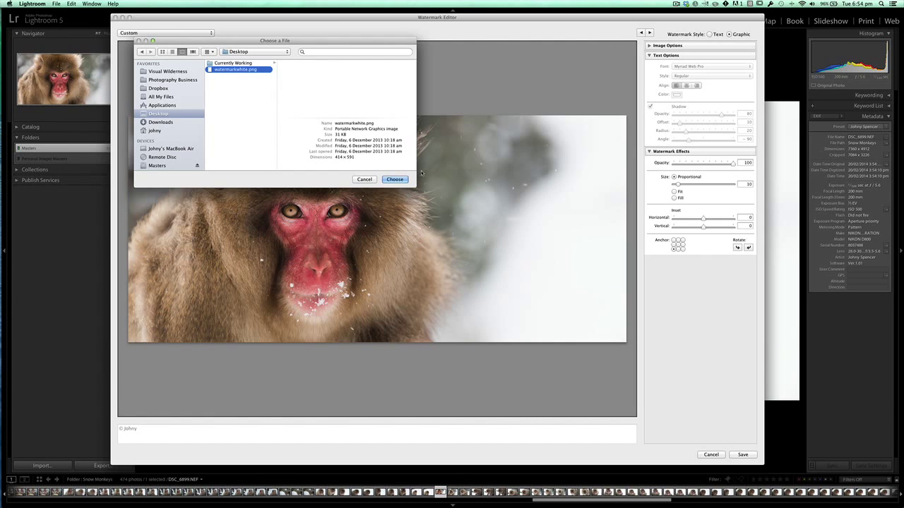
pyautogui.click(401, 181)
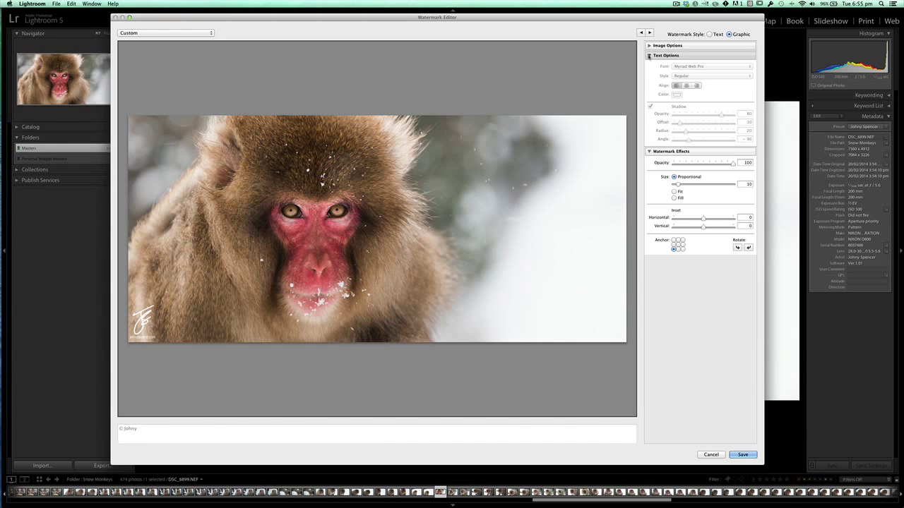
# Step: Collapse the text options and set the graphic watermark's opacity to 80, horizontal inset to 1 and proportional size to 14
pyautogui.click(648, 55)
pyautogui.click(648, 56)
pyautogui.click(648, 55)
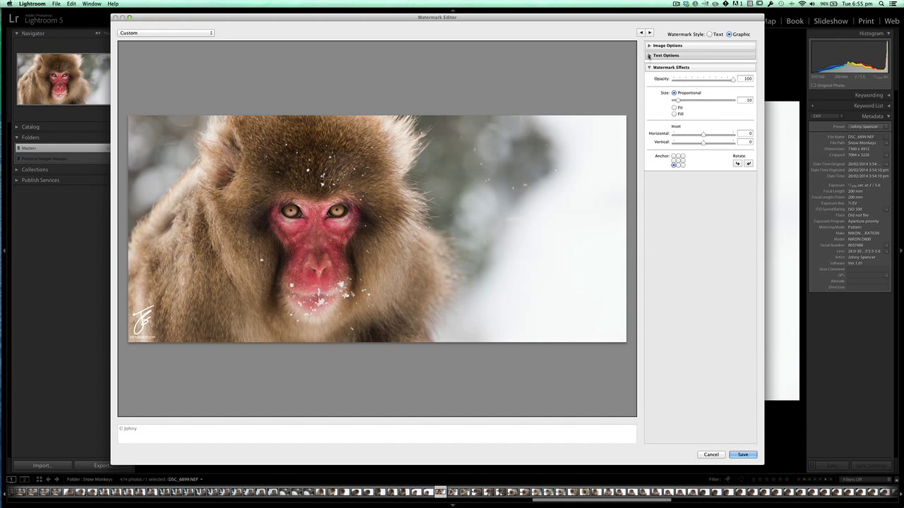
pyautogui.moveTo(732, 77); pyautogui.dragTo(721, 77)
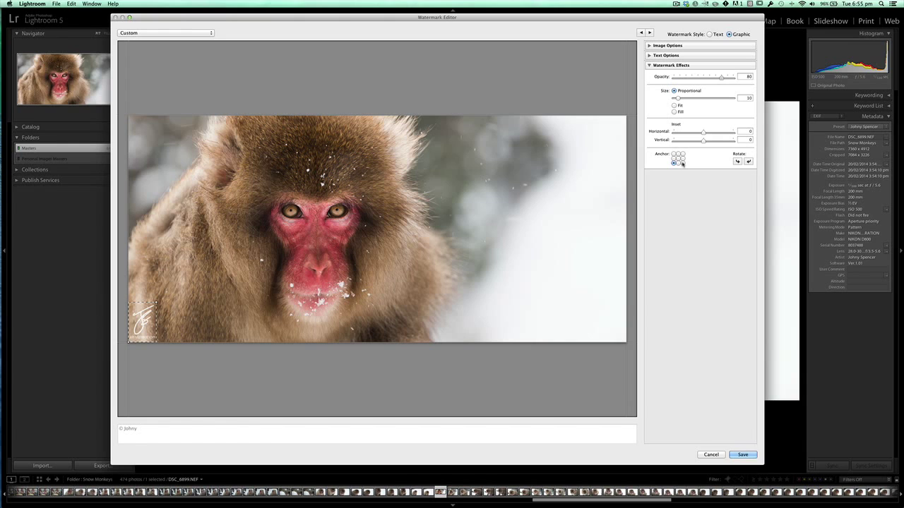
pyautogui.moveTo(702, 133); pyautogui.dragTo(705, 134)
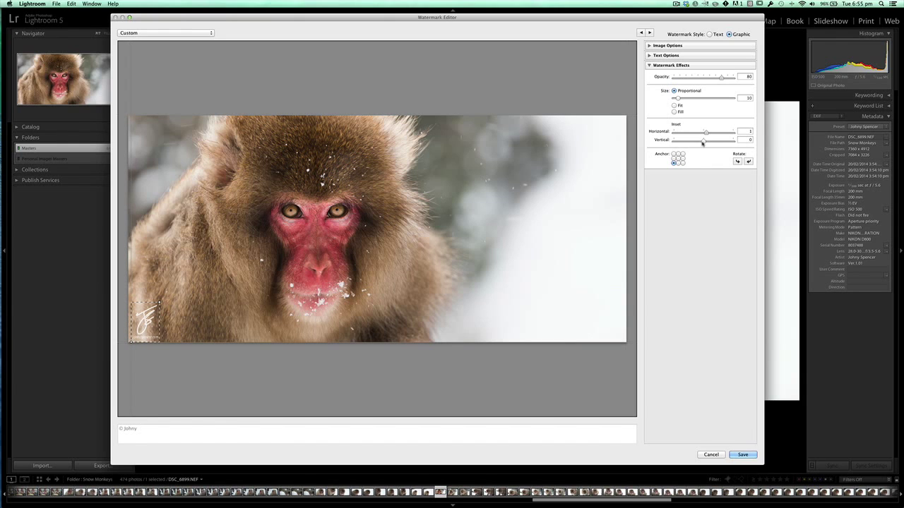
pyautogui.click(703, 141)
pyautogui.moveTo(703, 141); pyautogui.dragTo(703, 142)
pyautogui.moveTo(677, 99); pyautogui.dragTo(680, 98)
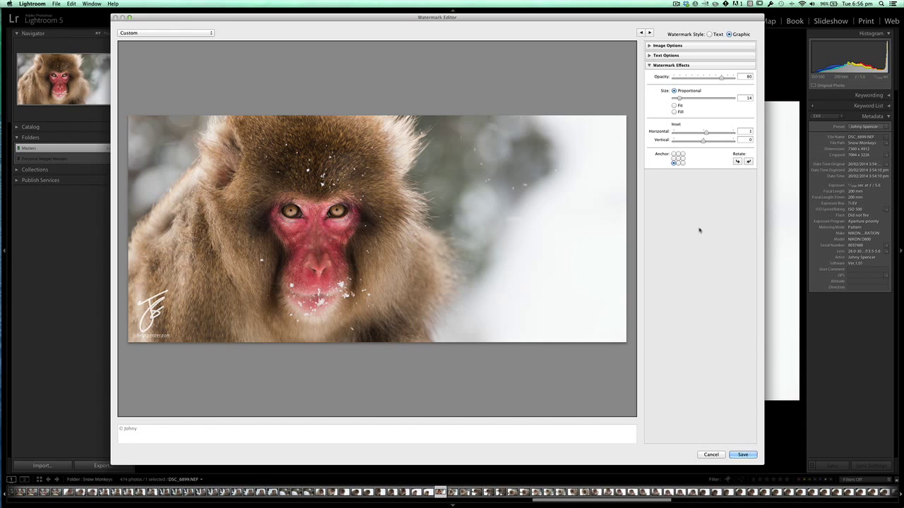
# Step: Anchor the graphic watermark in the photo's bottom-left corner and save it as a new preset named White-Left
pyautogui.click(674, 164)
pyautogui.click(744, 455)
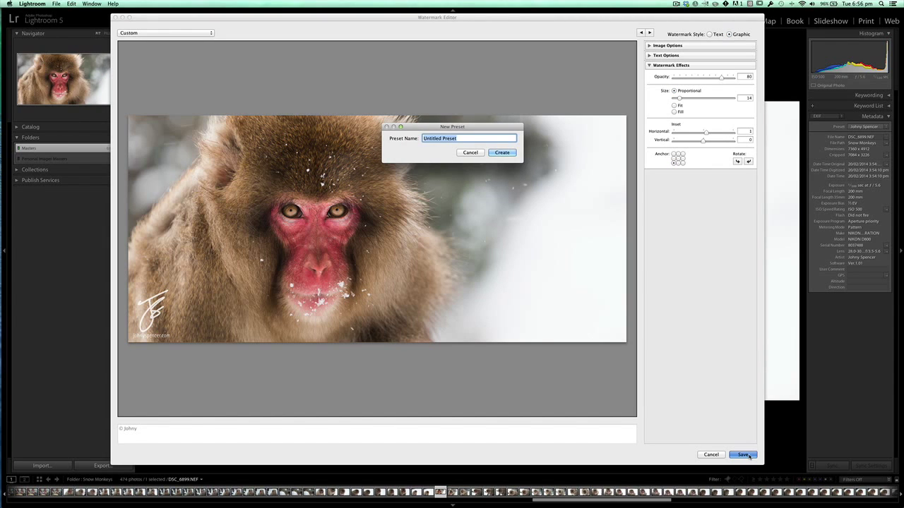
pyautogui.write('White-Left')
pyautogui.click(509, 153)
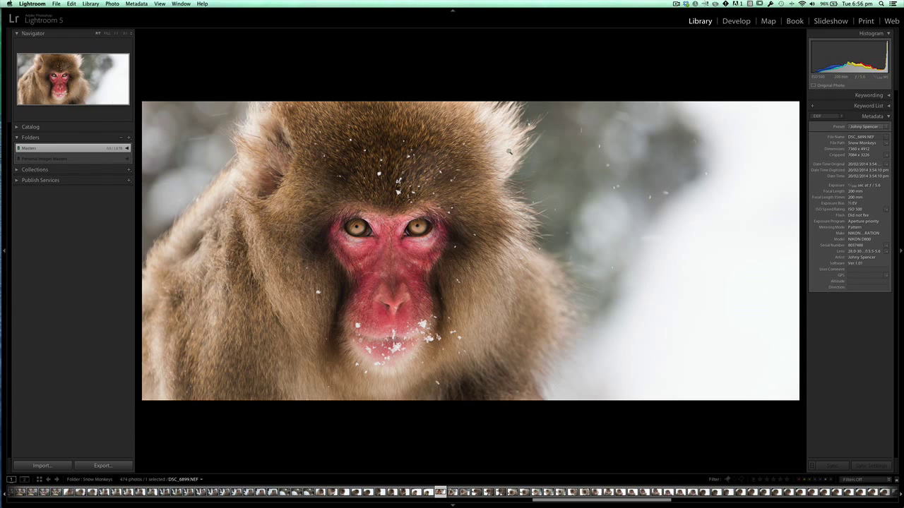
# Step: Reopen the Watermark Editor, load the White-Left preset and anchor its watermark in the photo's bottom-right corner
pyautogui.click(56, 3)
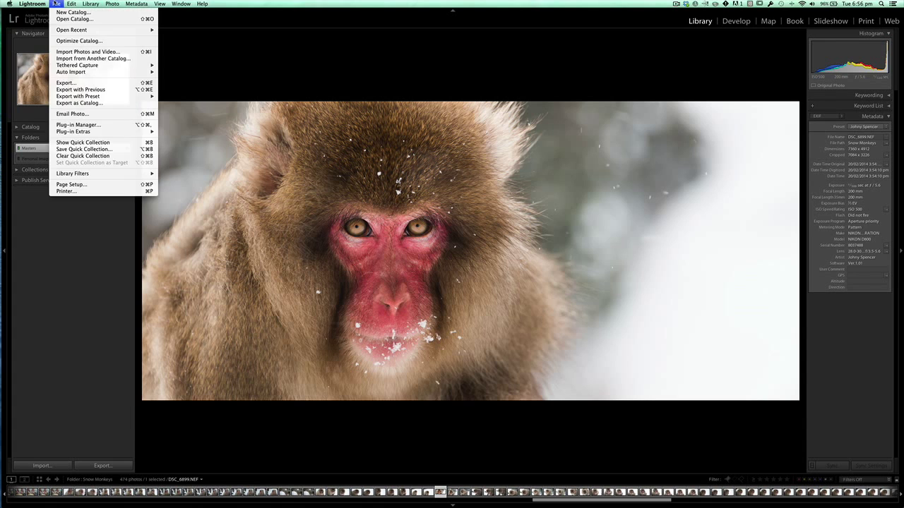
pyautogui.moveTo(36, 4)
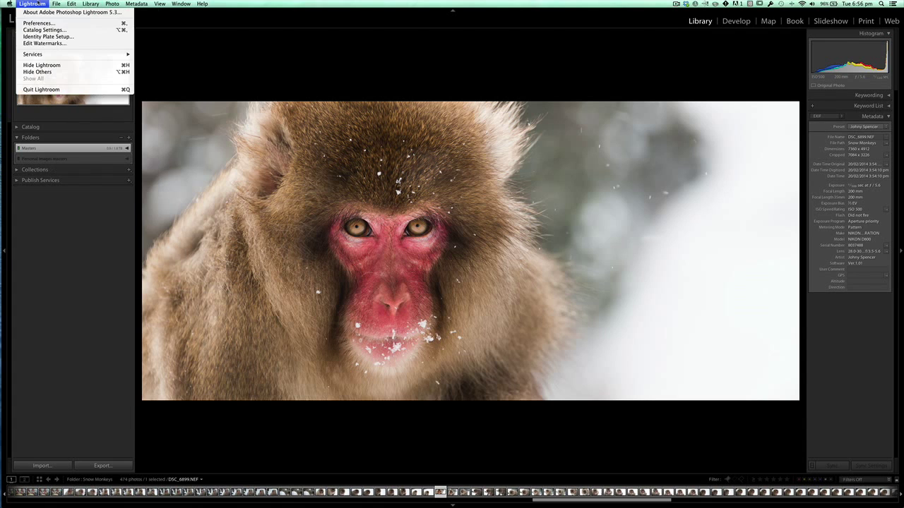
pyautogui.click(41, 43)
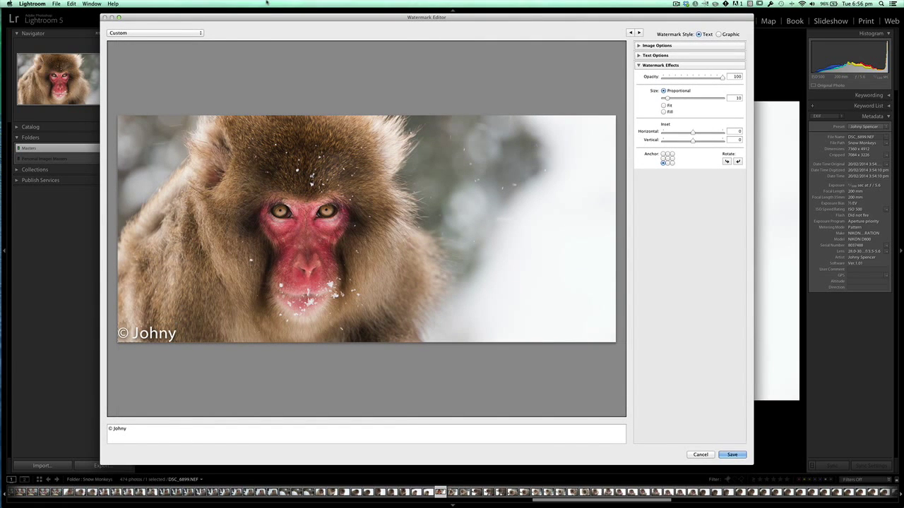
pyautogui.click(199, 33)
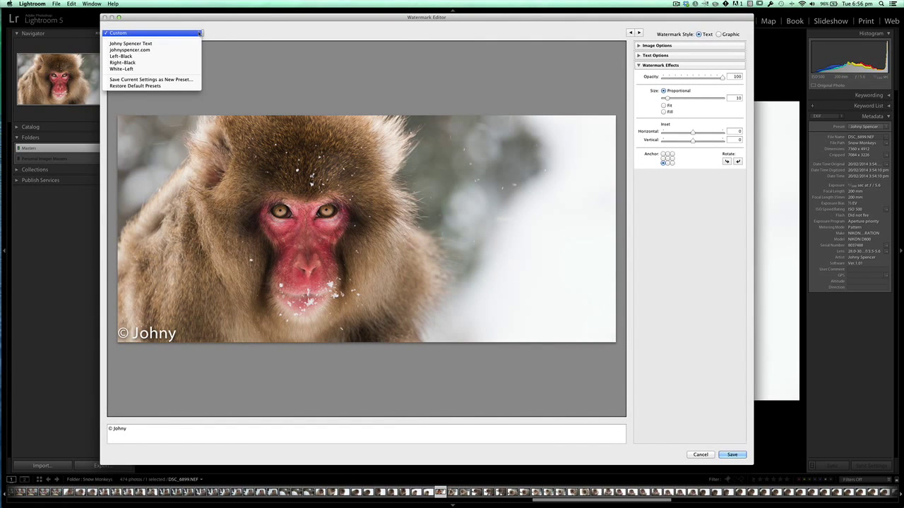
pyautogui.click(188, 69)
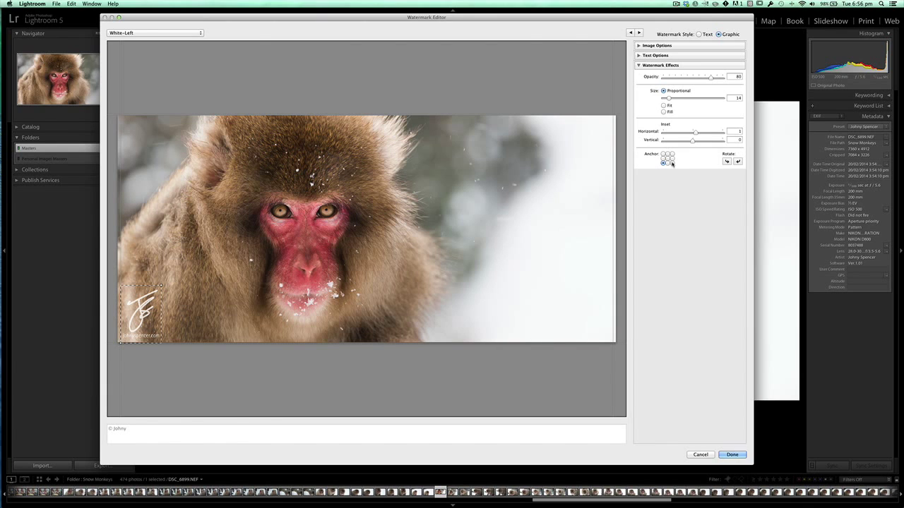
pyautogui.click(672, 162)
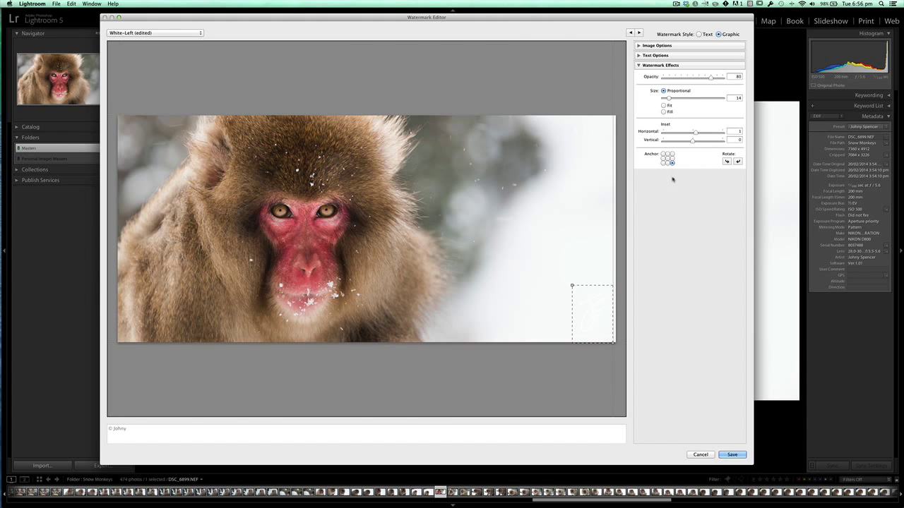
# Step: Save the edited watermark as a new preset named white-right
pyautogui.click(727, 454)
pyautogui.write('whote')
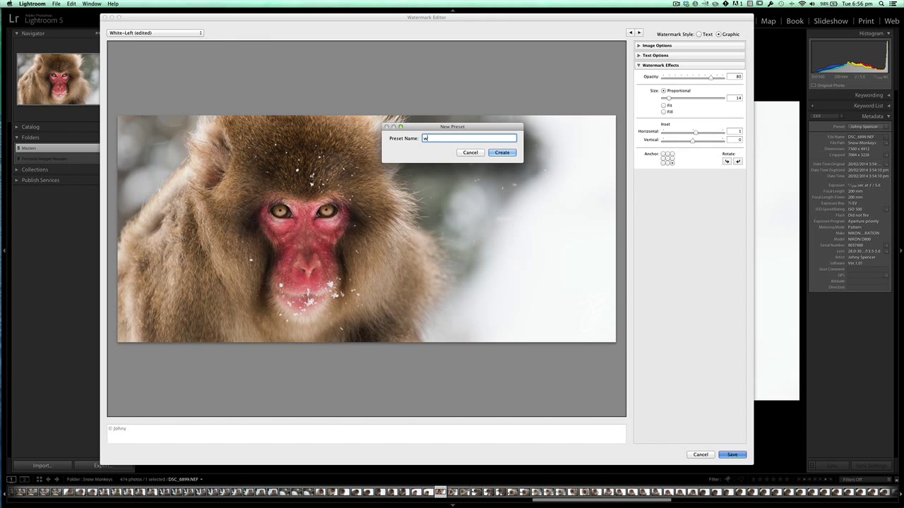
pyautogui.press('BackSpace')
pyautogui.press('BackSpace')
pyautogui.press('BackSpace')
pyautogui.write('iyte')
pyautogui.press('BackSpace')
pyautogui.press('BackSpace')
pyautogui.press('BackSpace')
pyautogui.write('te-right')
pyautogui.click(503, 153)
pyautogui.press('Return')
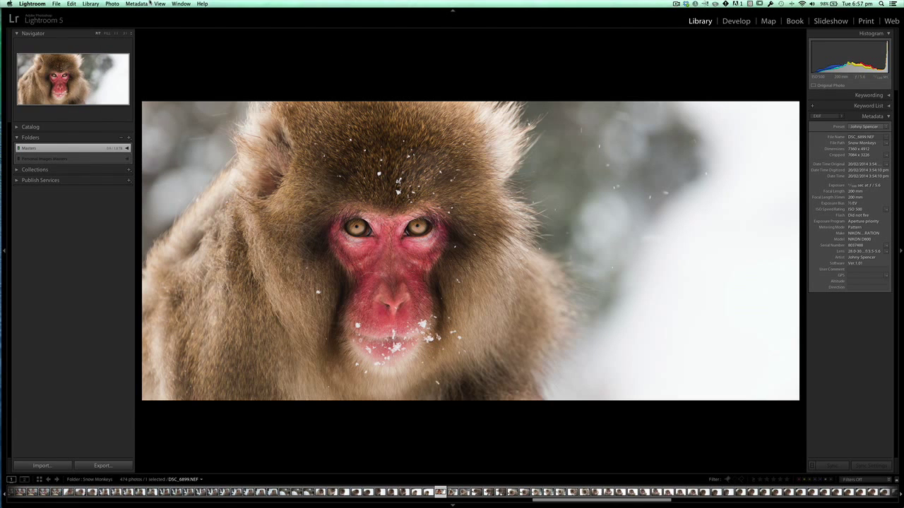
# Step: Reopen the Watermark Editor to review the list of saved presets, and close it without saving
pyautogui.click(56, 3)
pyautogui.moveTo(32, 3)
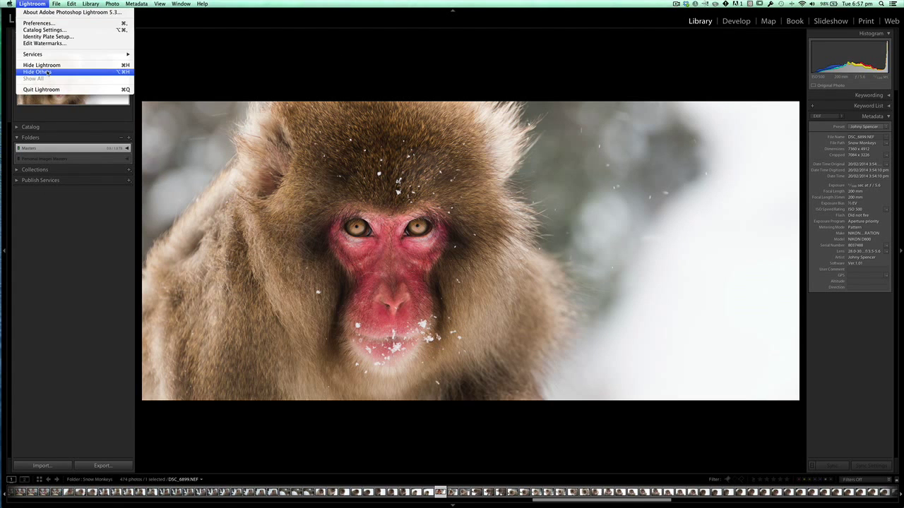
pyautogui.click(44, 43)
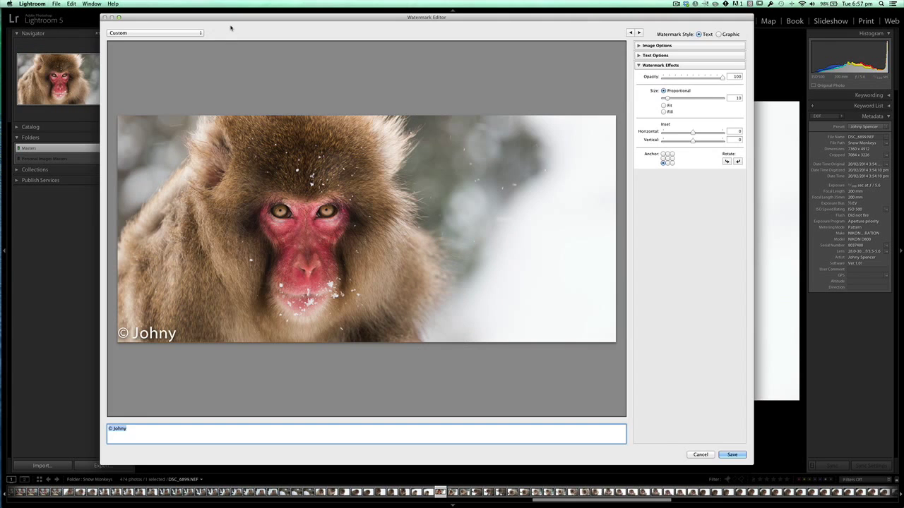
pyautogui.moveTo(231, 16); pyautogui.dragTo(378, 85)
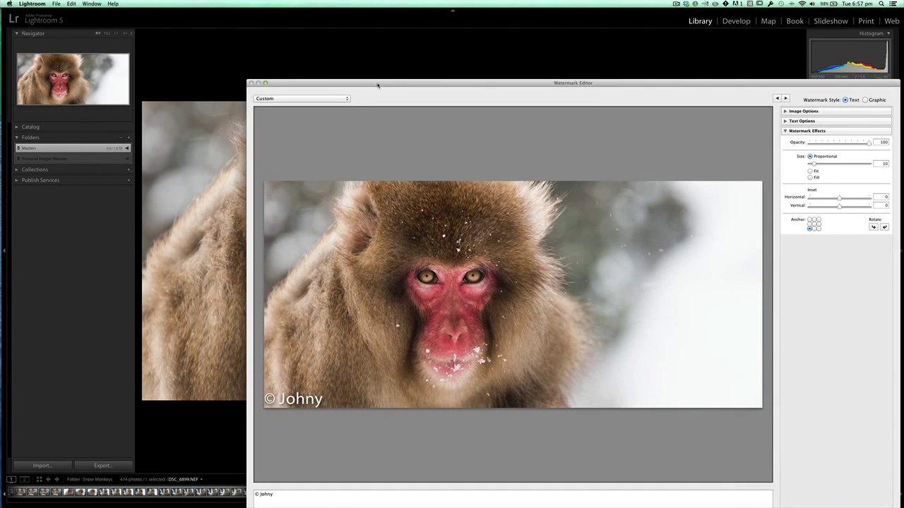
pyautogui.click(345, 99)
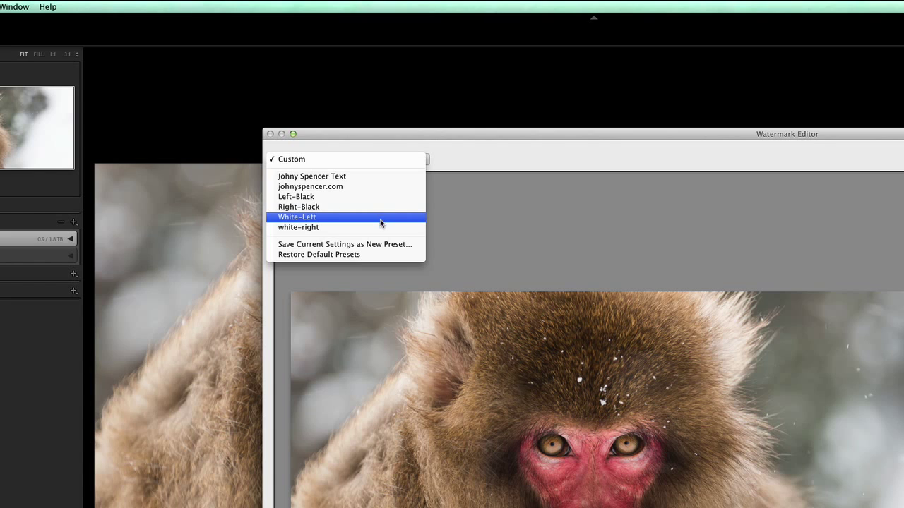
pyautogui.moveTo(503, 136); pyautogui.dragTo(268, 47)
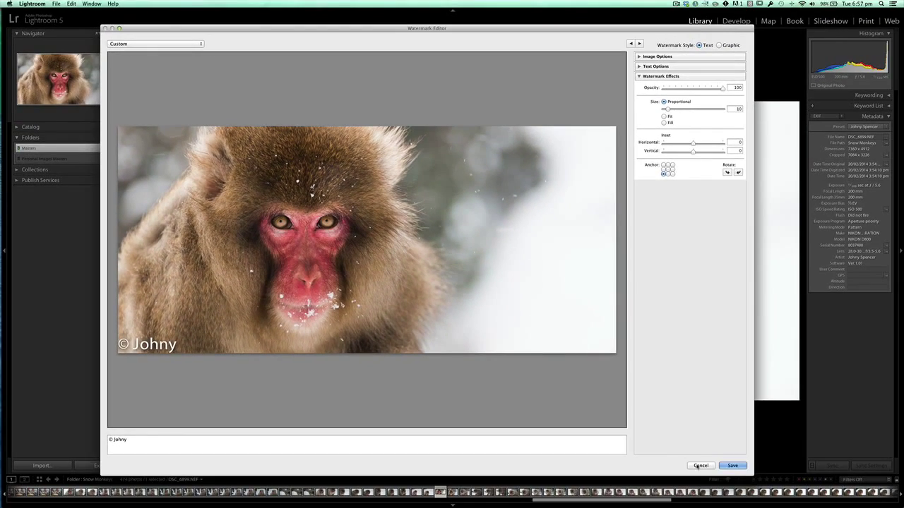
pyautogui.click(697, 466)
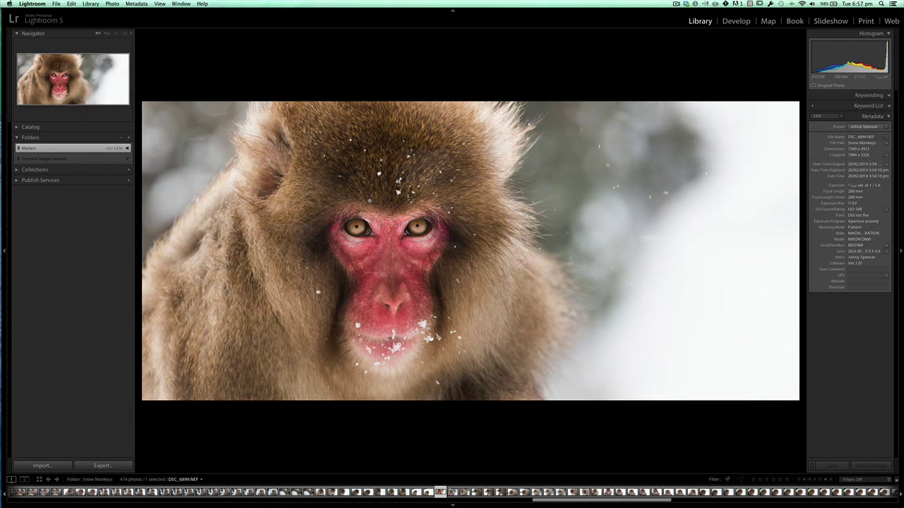
# Step: Open the export settings for the monkey photo and load the Web user preset
pyautogui.rightClick(369, 202)
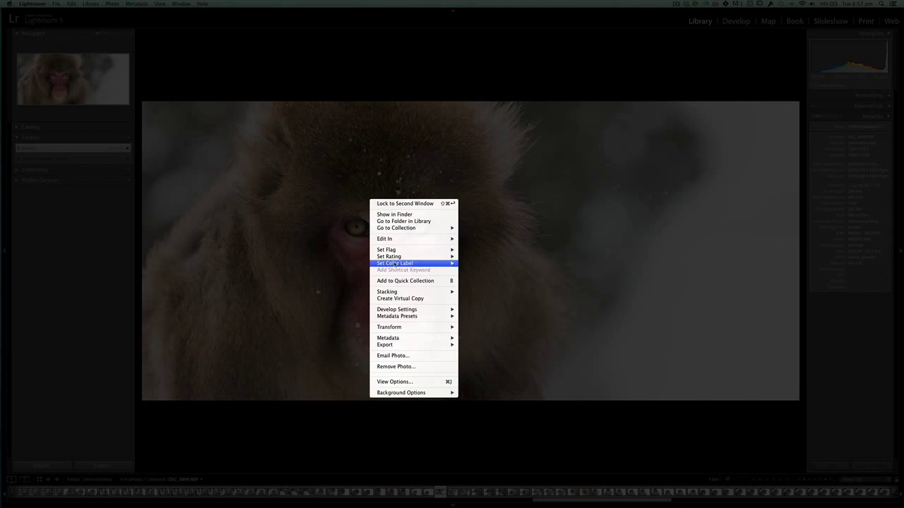
pyautogui.moveTo(412, 345)
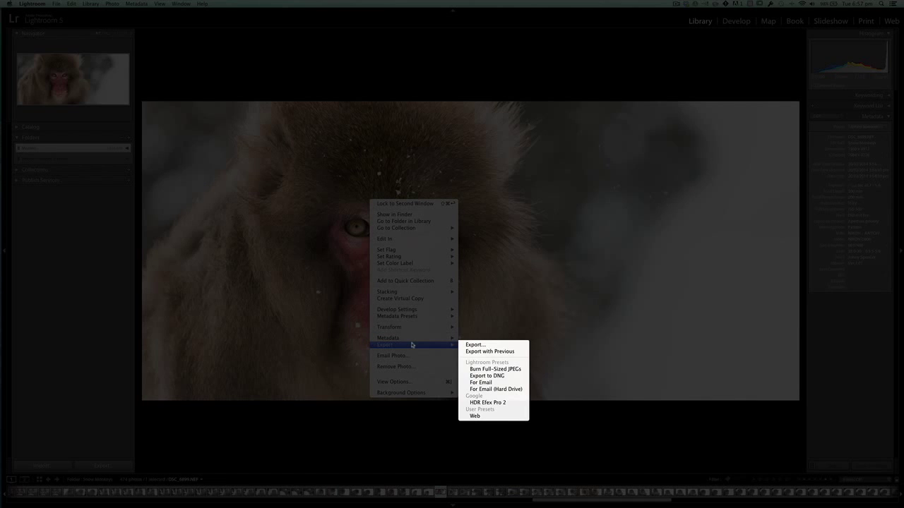
pyautogui.click(478, 345)
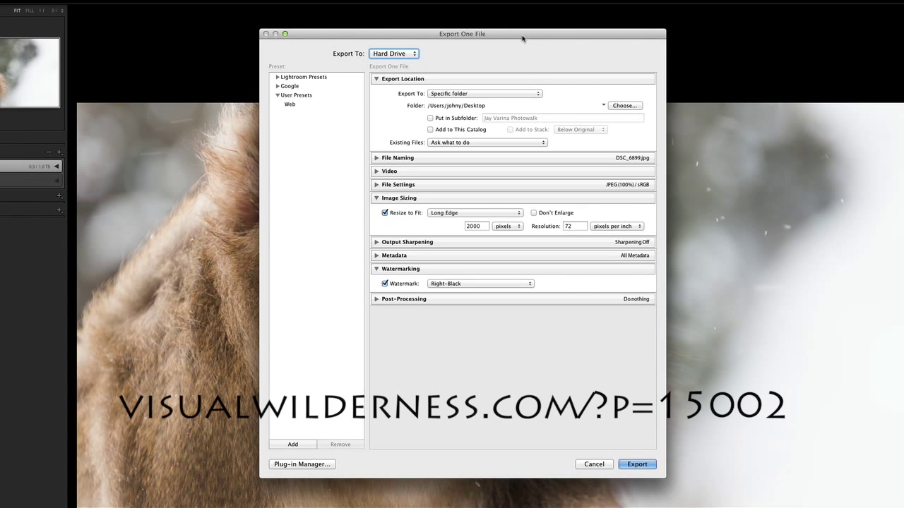
pyautogui.click(291, 104)
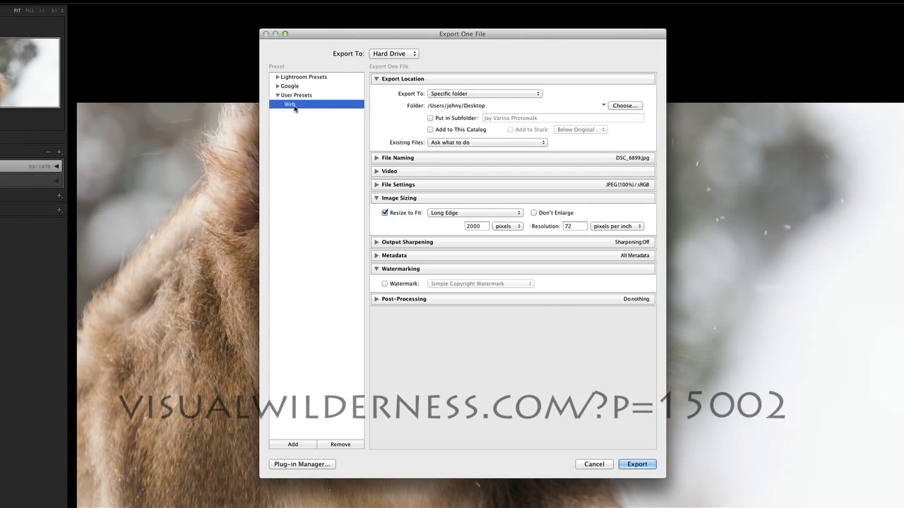
# Step: Collapse the Image Sizing and Export Location settings, keeping the Watermarking options expanded
pyautogui.click(376, 197)
pyautogui.click(377, 79)
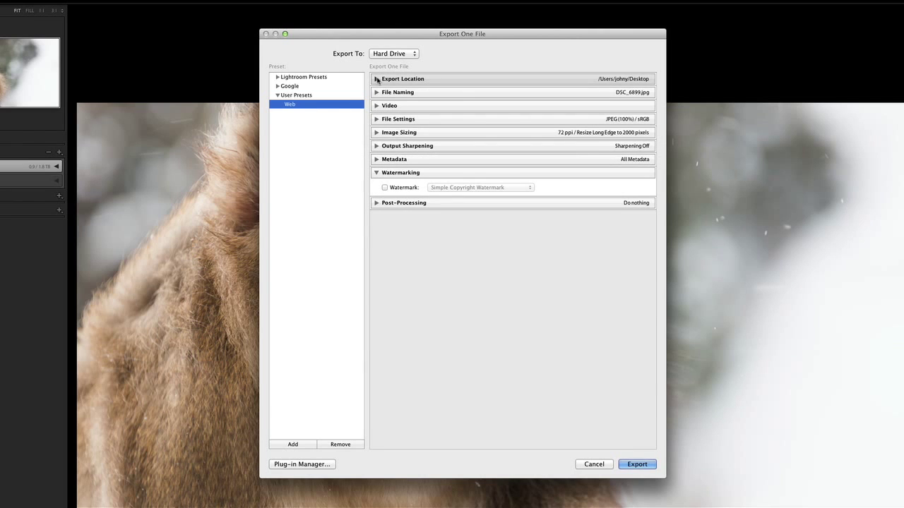
pyautogui.click(377, 175)
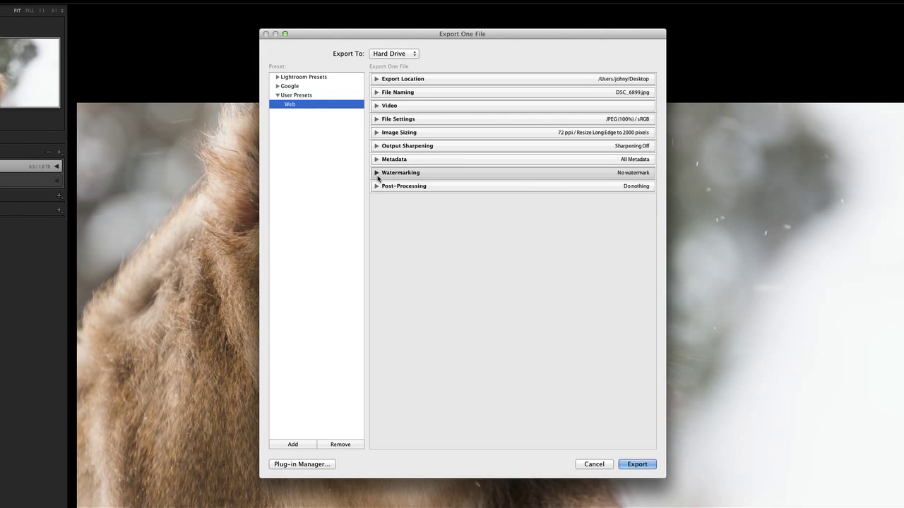
pyautogui.click(376, 174)
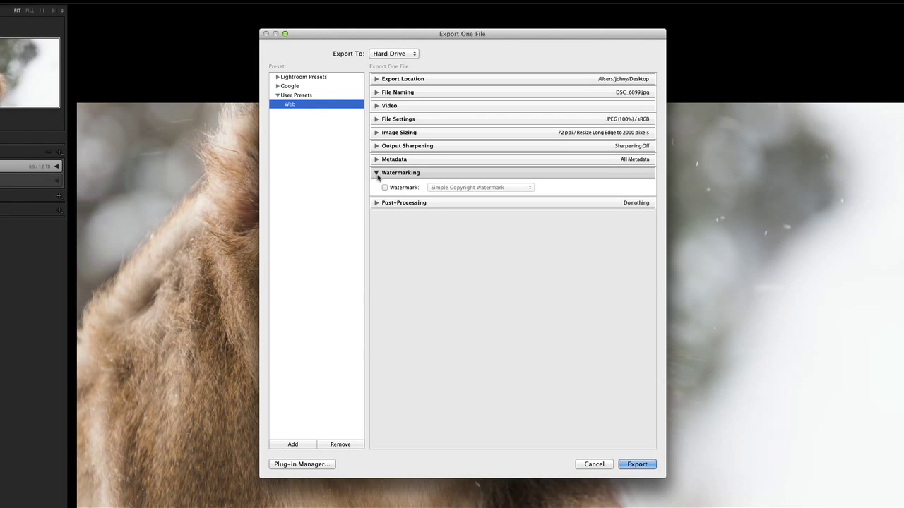
# Step: Enable watermarking with the Right-Black preset and export the photo
pyautogui.click(385, 188)
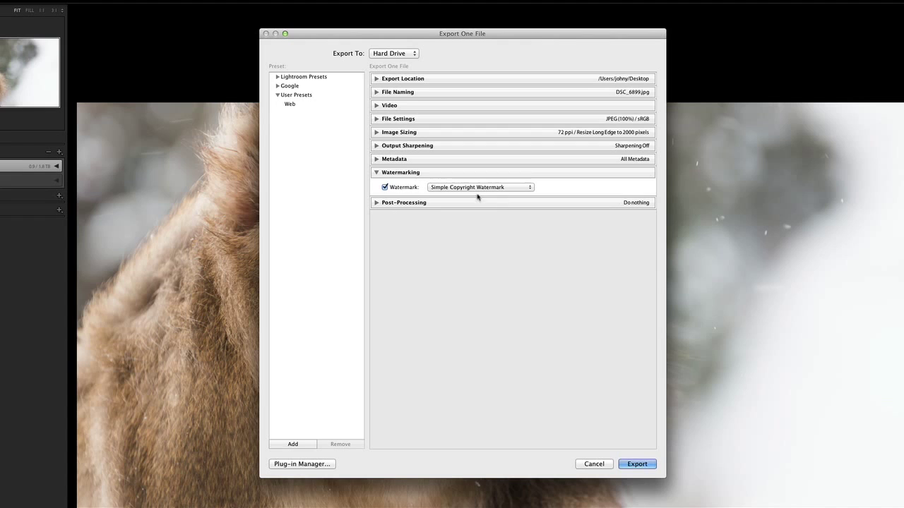
pyautogui.click(516, 190)
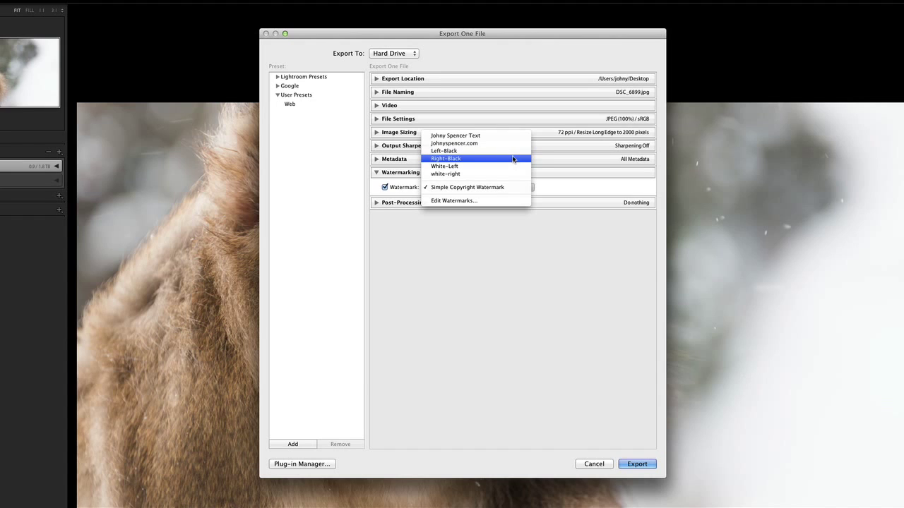
pyautogui.click(514, 159)
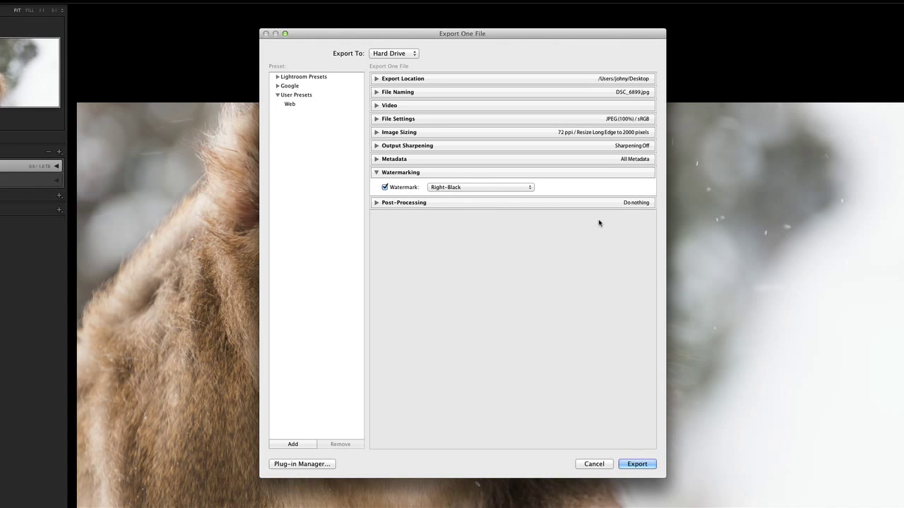
pyautogui.click(639, 464)
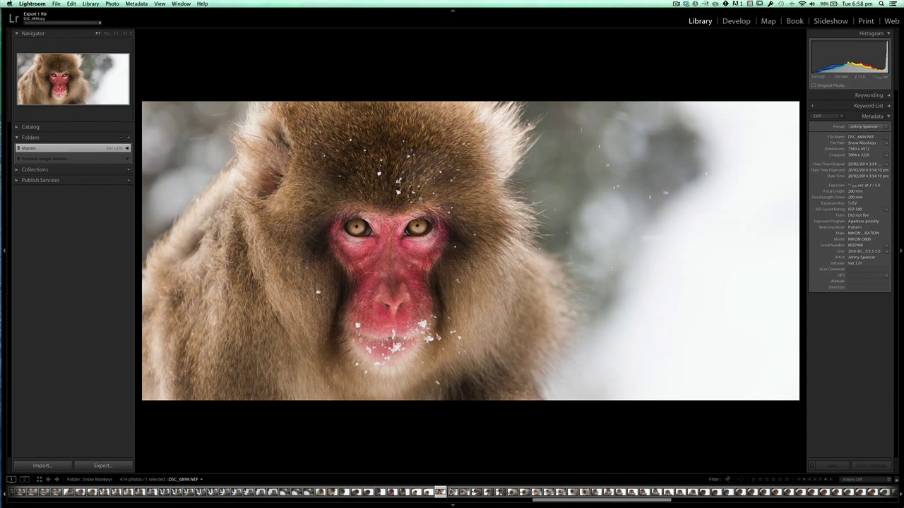
# Step: Switch to the desktop and open the exported DSC_6899.jpg in Preview to check its watermark, moving the image window clear of the screen edge
pyautogui.hotkey('ctrl', 'Right')
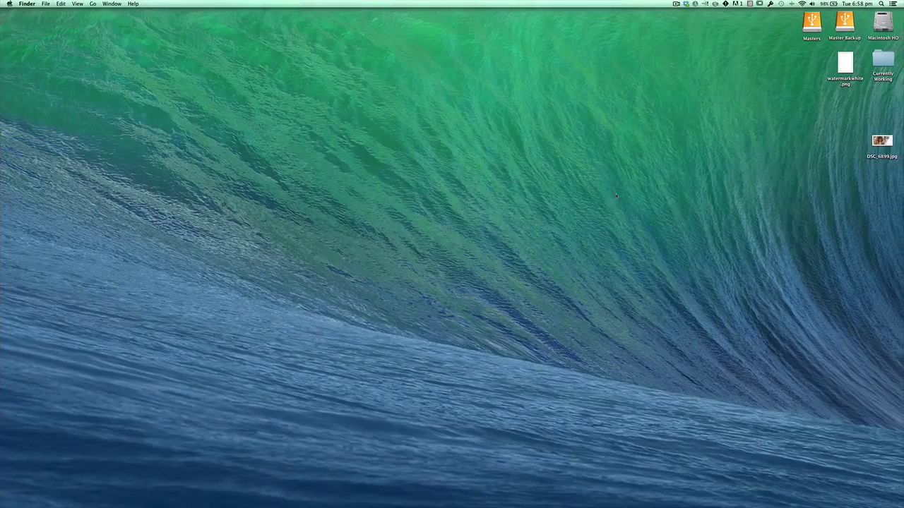
pyautogui.doubleClick(882, 142)
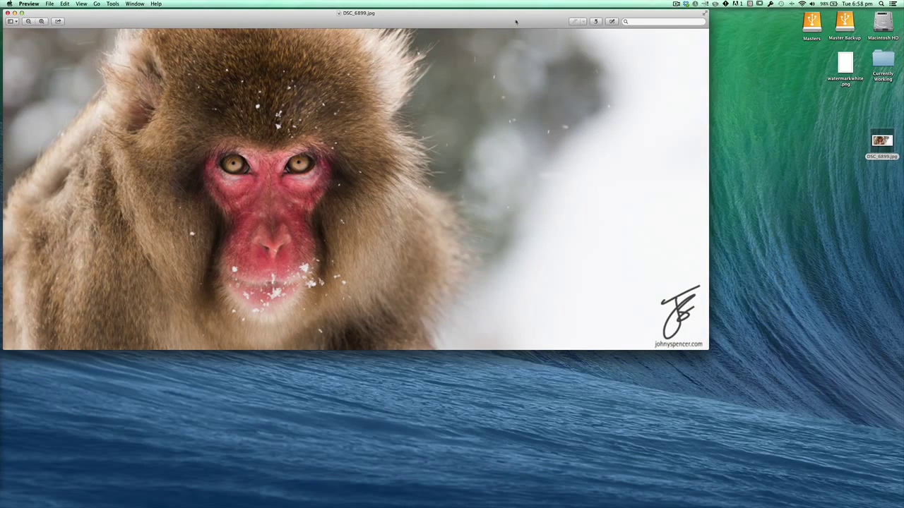
pyautogui.moveTo(515, 21); pyautogui.dragTo(582, 65)
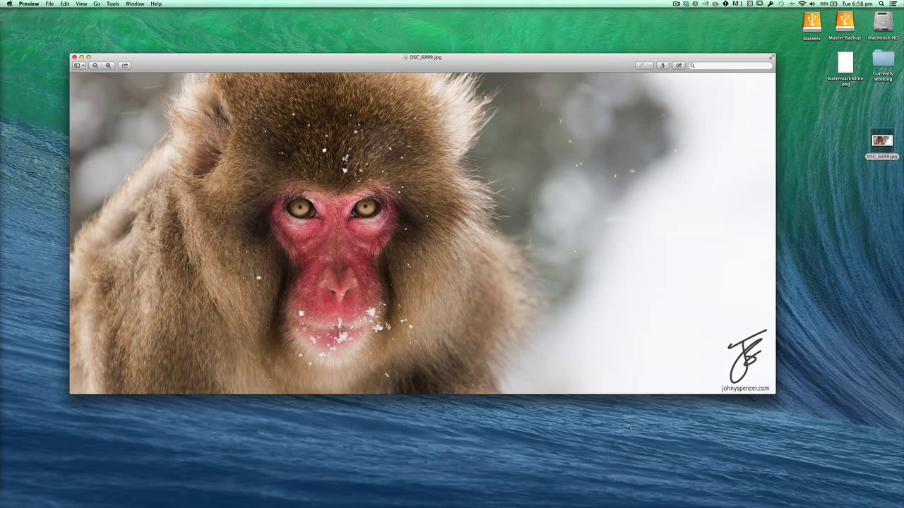